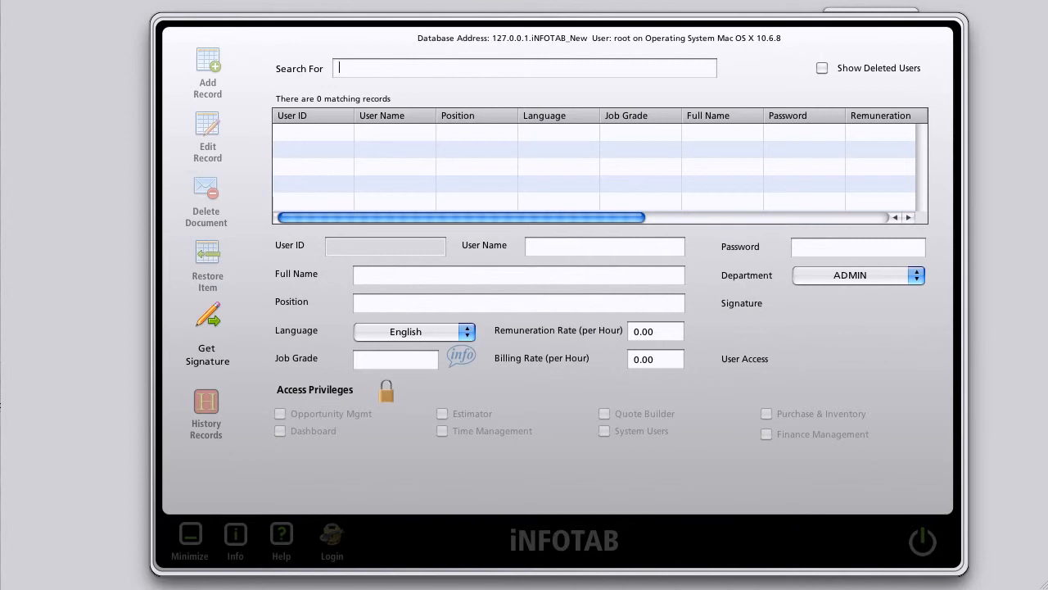
Step: Enter the new user's login user name and account password
left_click(604, 247)
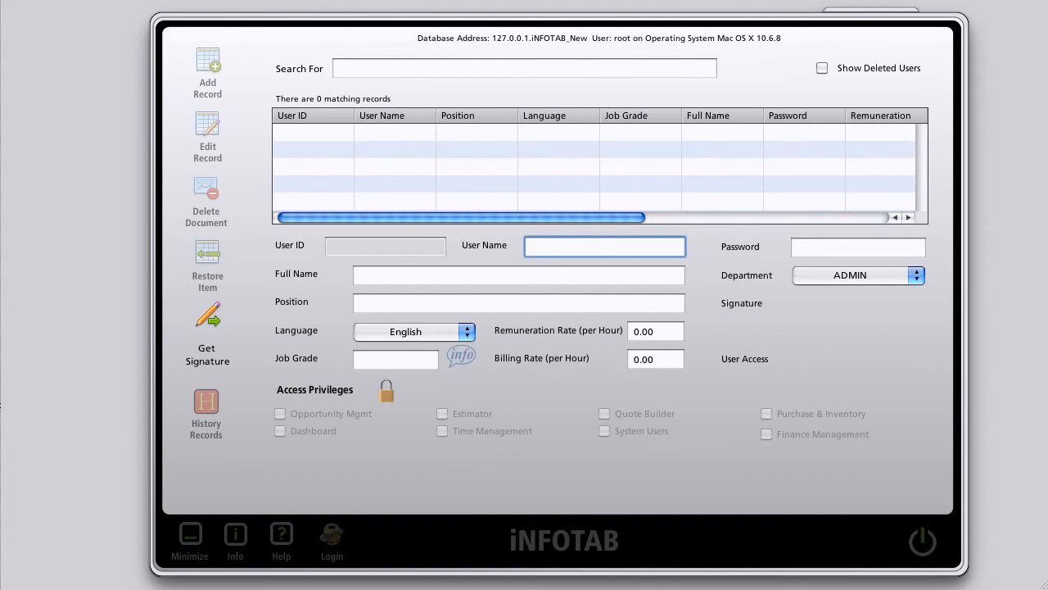
type("j.Smith")
key("Tab")
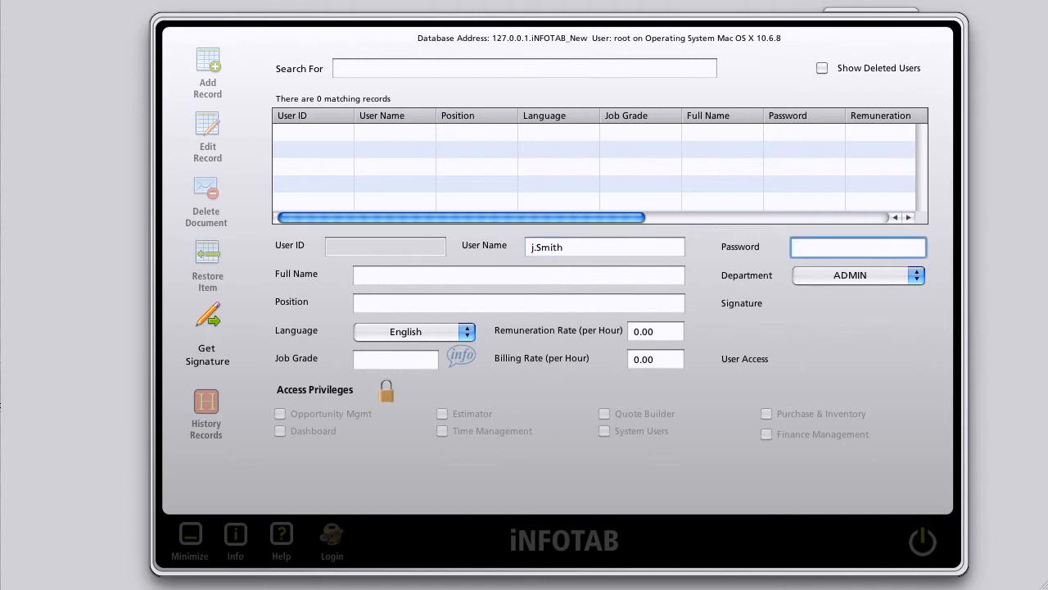
type("LetMeIn")
Step: Fill in the user's full name and the position Engineering Manager
key("Tab")
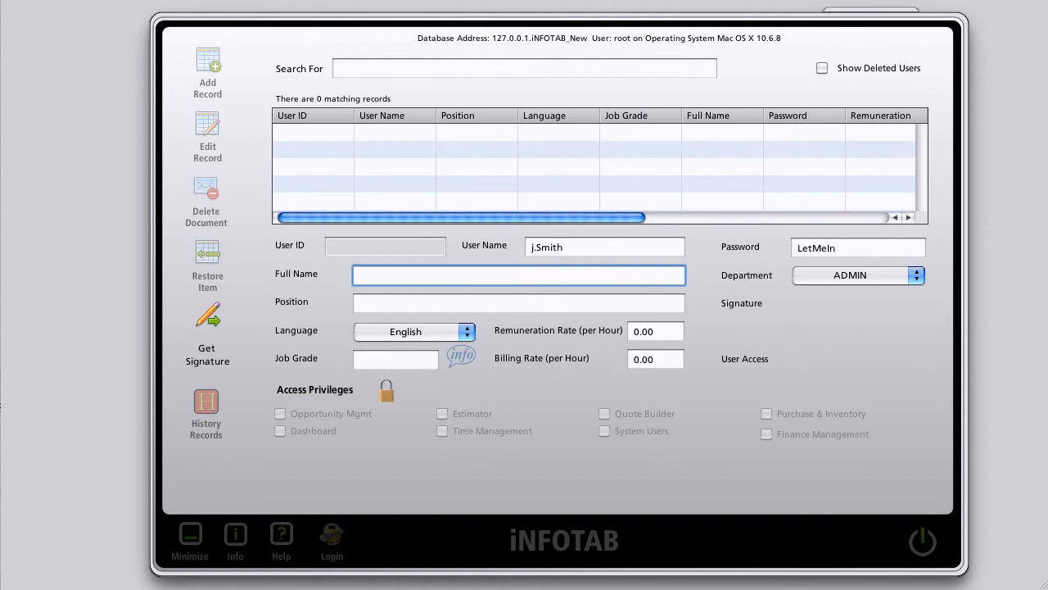
type("John Smith")
key("Tab")
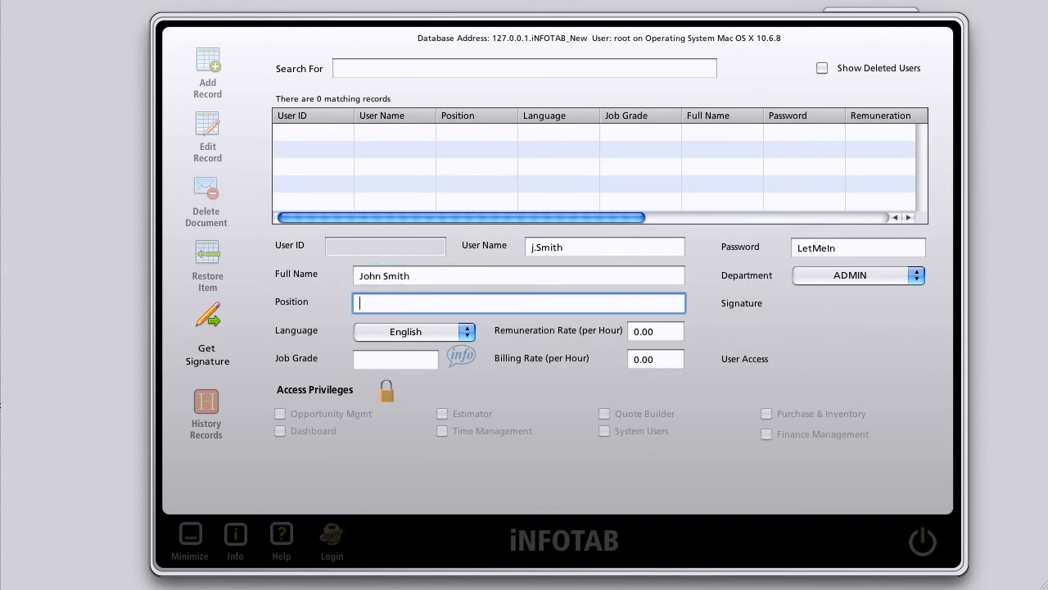
type("Engineering Manager")
key("Tab")
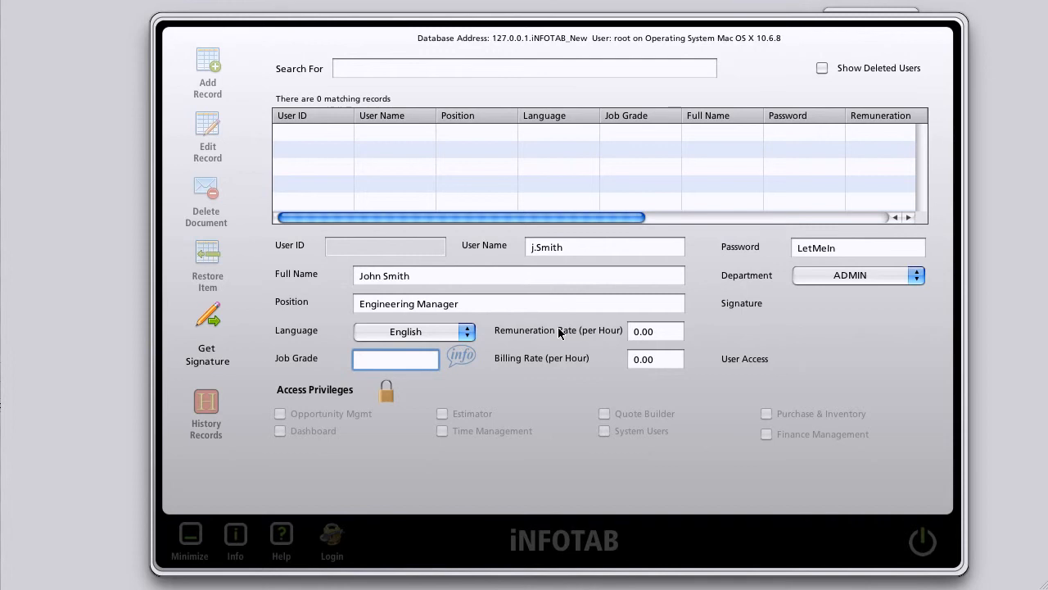
left_click(460, 358)
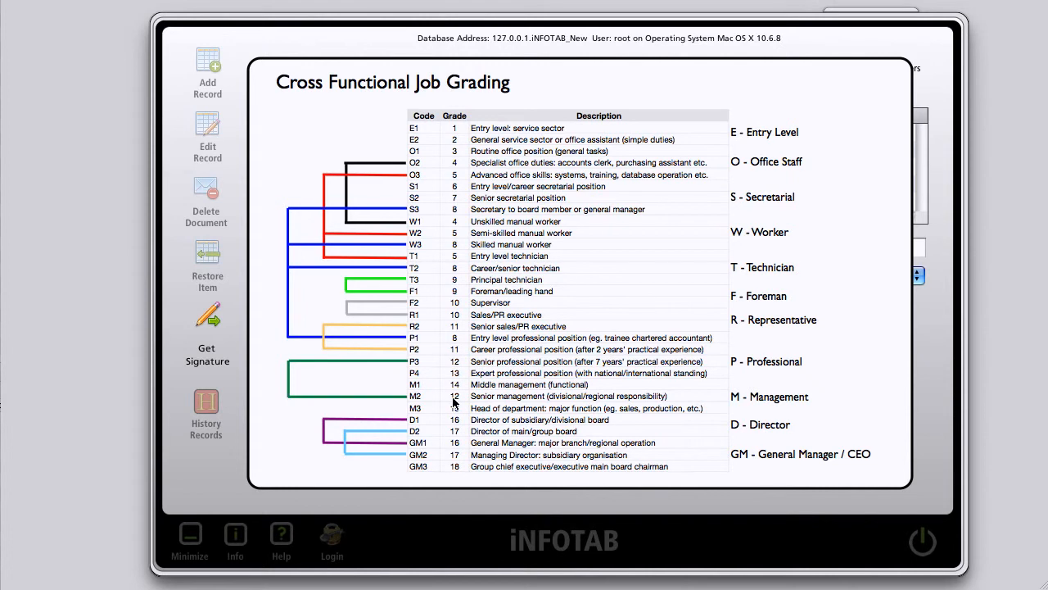
Step: Close the job grading chart; enter job grade 12, remuneration rate 30, billing rate 55
left_click(375, 374)
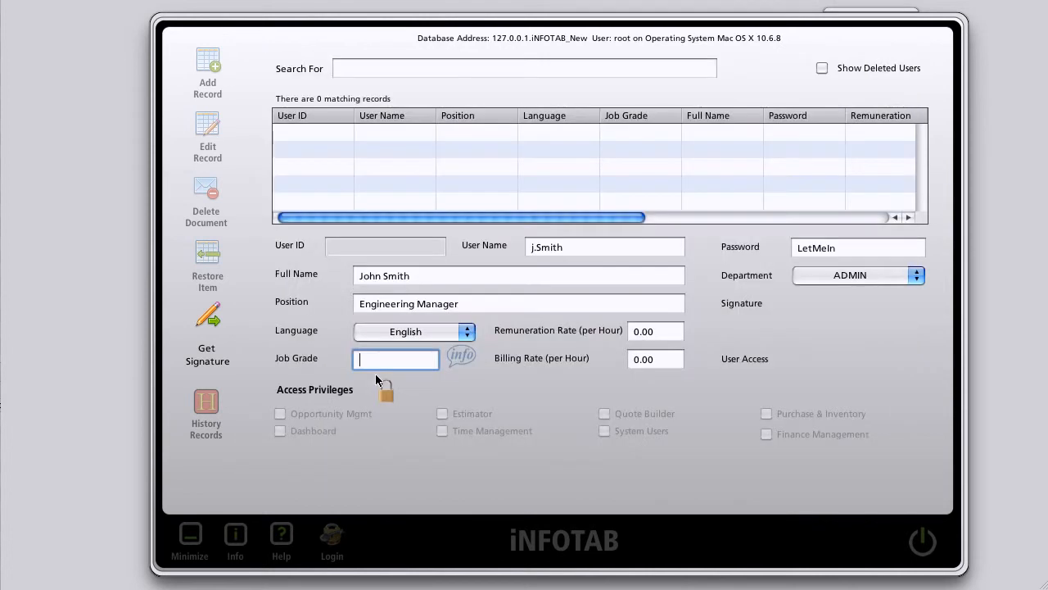
type("12")
key("Tab")
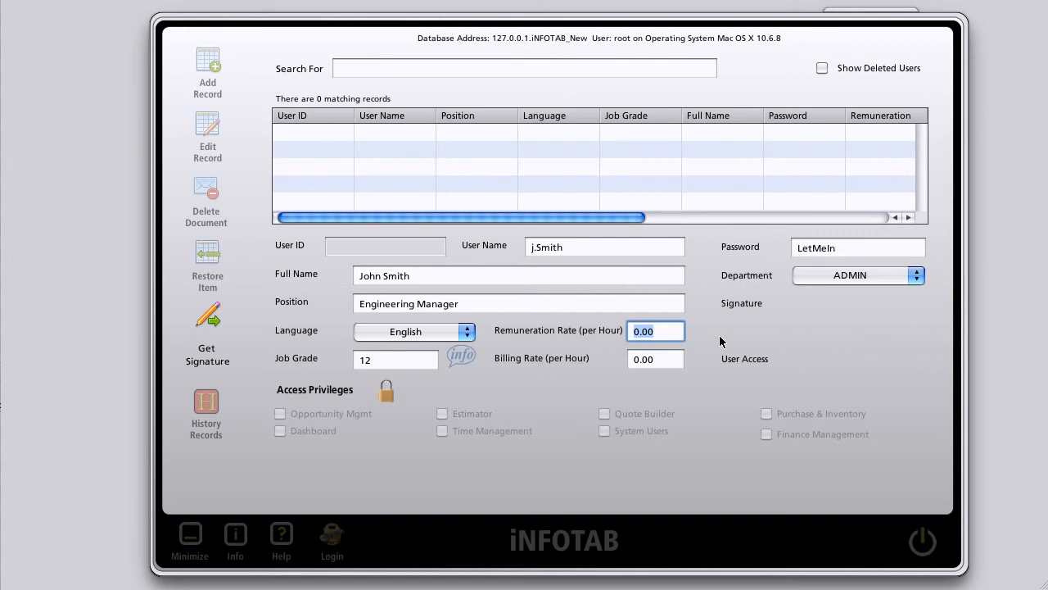
type("30")
key("Tab")
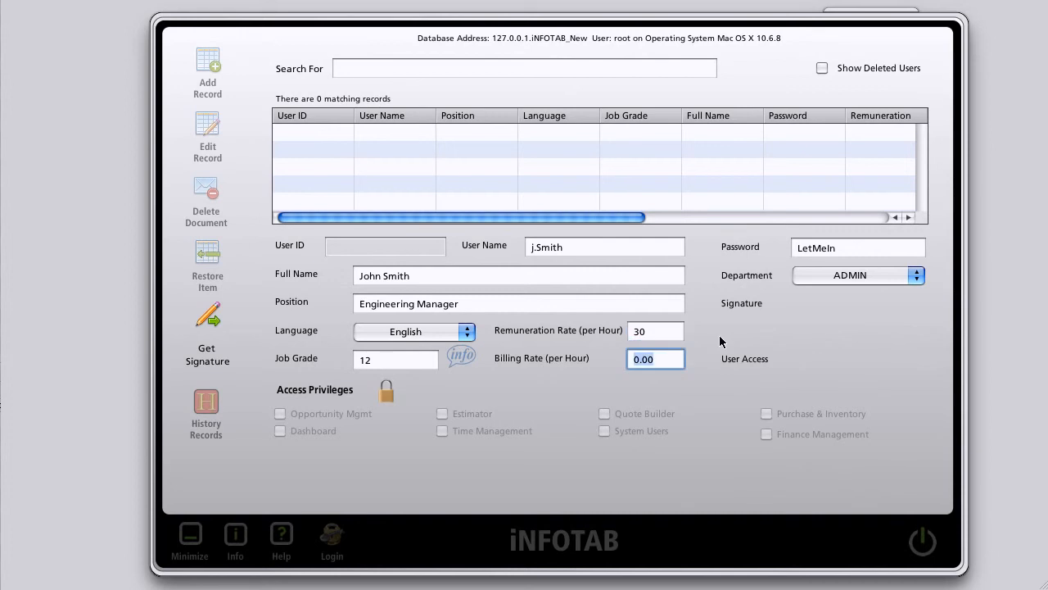
type("55")
Step: Unlock privileges and grant Opportunity Mgmt, Estimator, Quote Builder, Purchase & Inventory, Time Management access
left_click(386, 393)
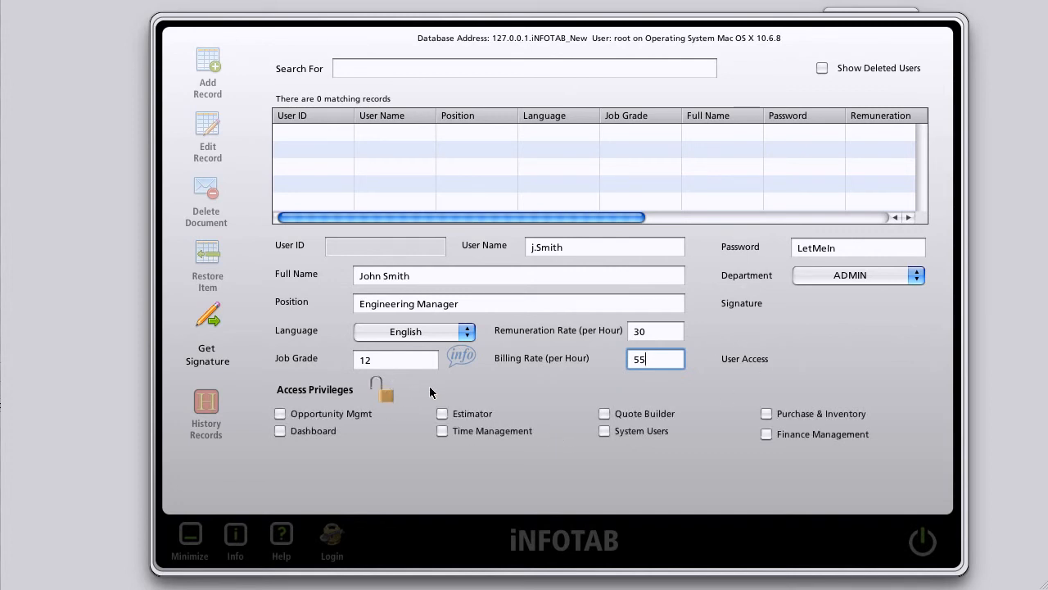
left_click(279, 414)
left_click(442, 413)
left_click(605, 414)
left_click(765, 414)
left_click(439, 429)
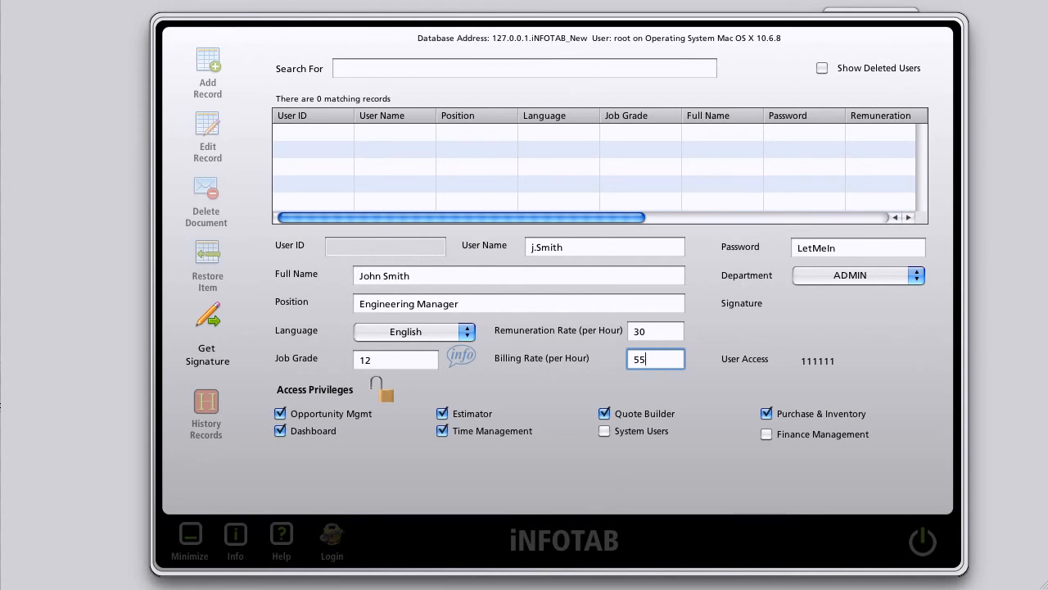
Step: Set the department to OPERATIONS, relock the privileges, and save the new user record
left_click(918, 273)
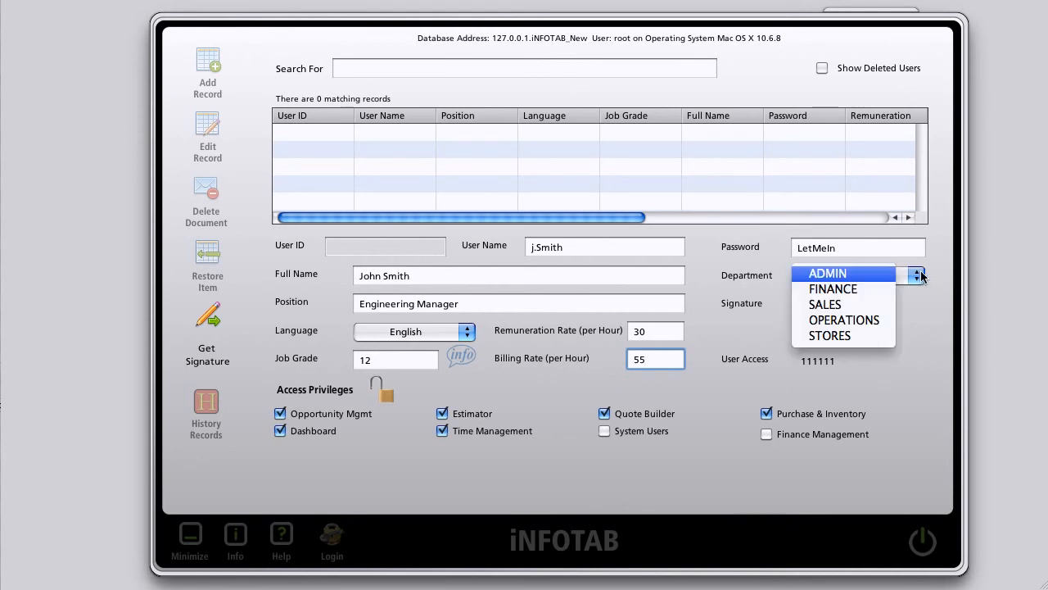
left_click(873, 322)
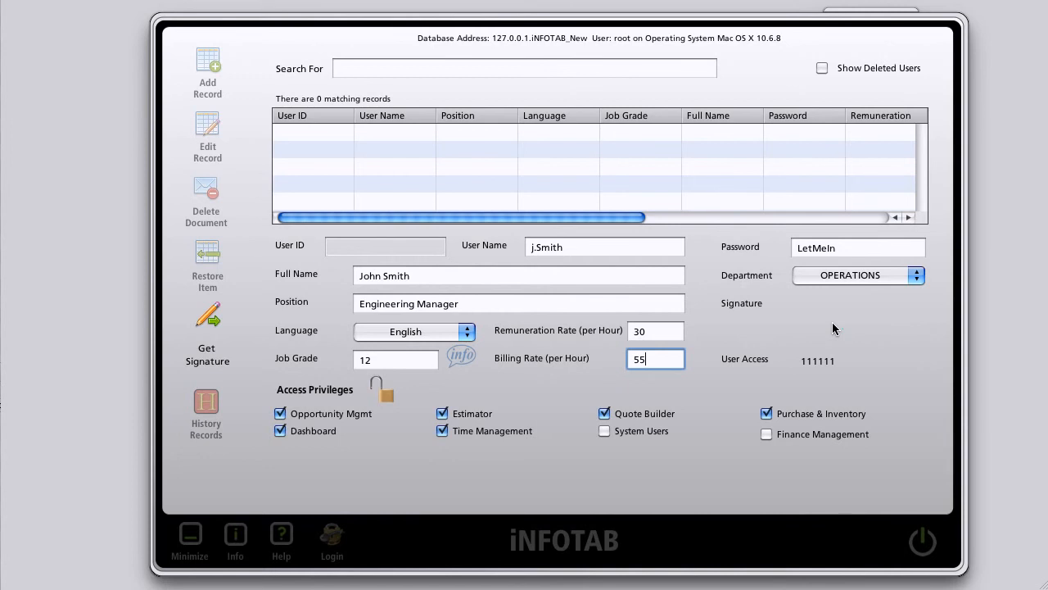
left_click(387, 388)
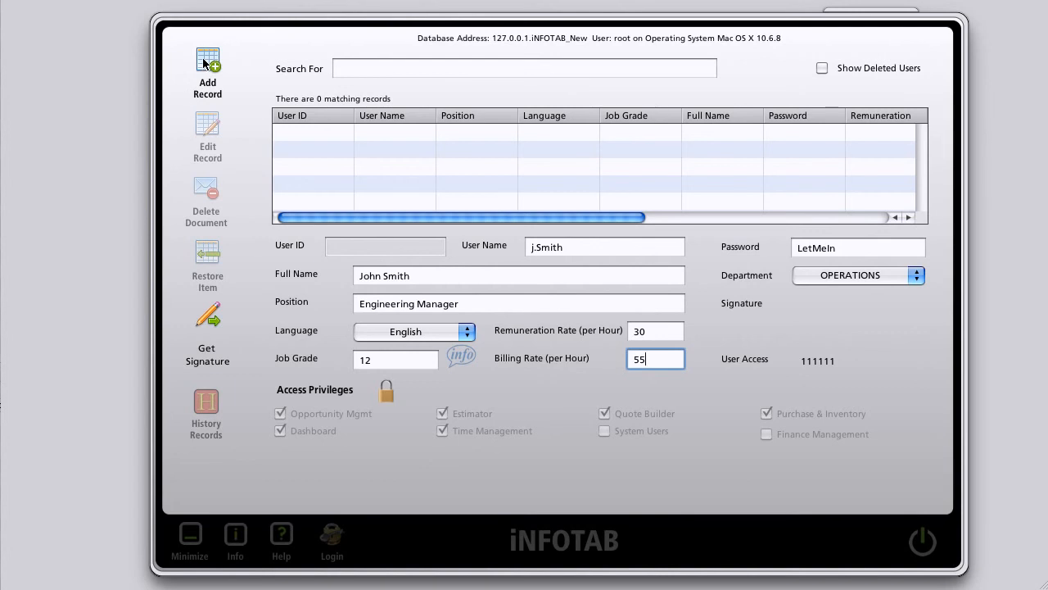
left_click(202, 57)
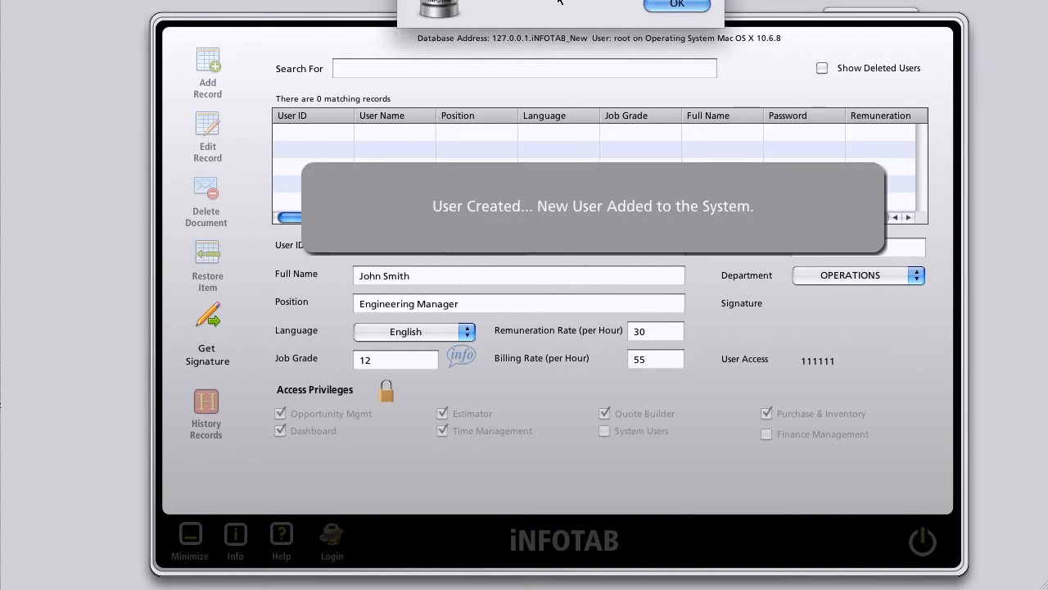
Step: Acknowledge the 'User Added to System and Database' alert, giving the record User ID 4
left_click_drag(554, 0, 565, 68)
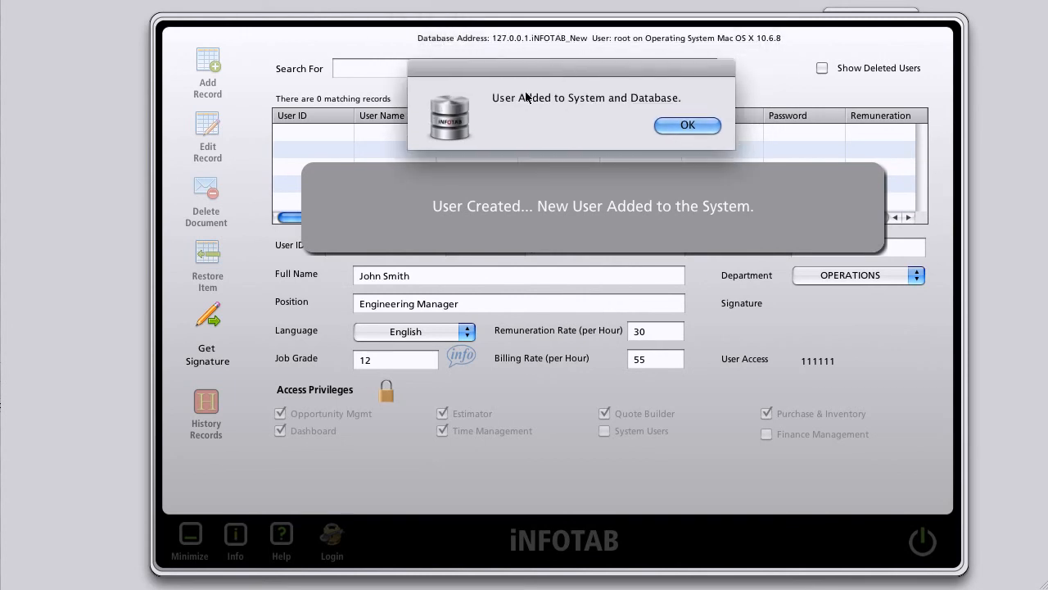
left_click(680, 123)
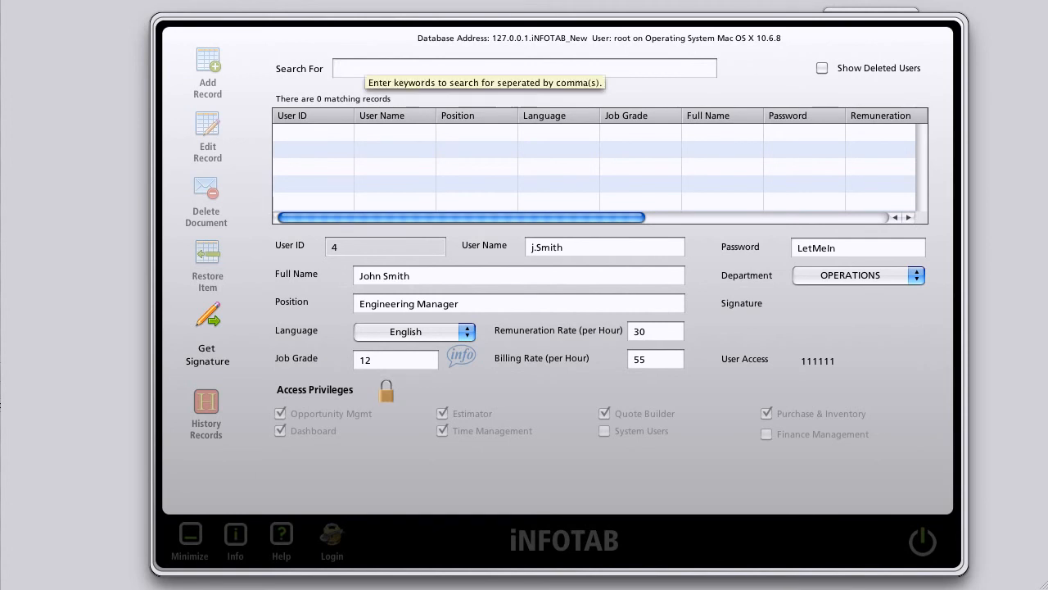
Step: Search the user list by the new user's surname and load the single match, User ID 4
type("mith")
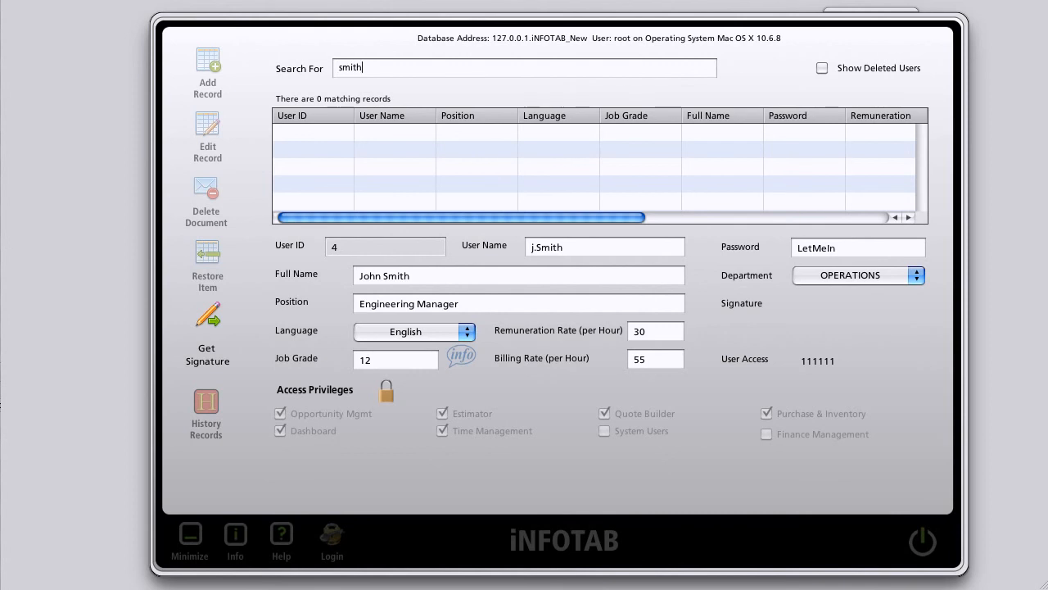
key("Return")
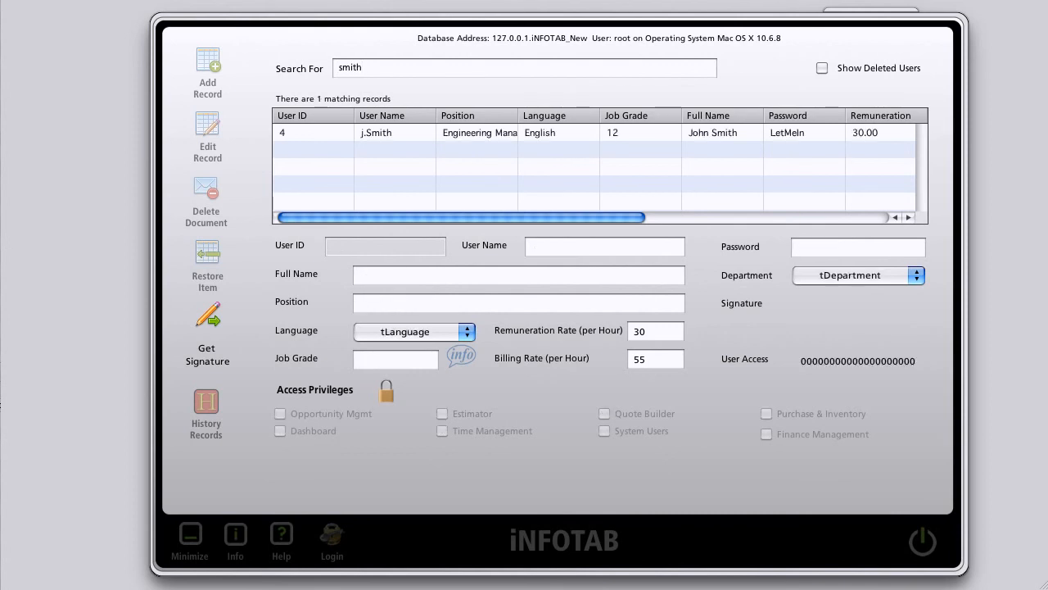
left_click(472, 132)
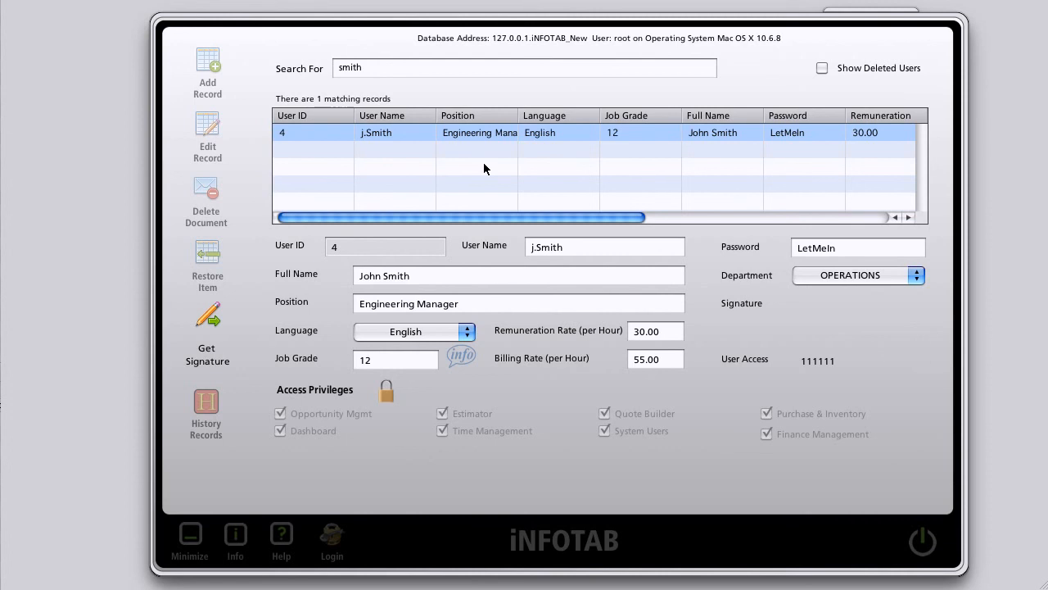
Step: Quit the User Management System, confirming Yes, to return to the ABC Engineering main screen
left_click(923, 540)
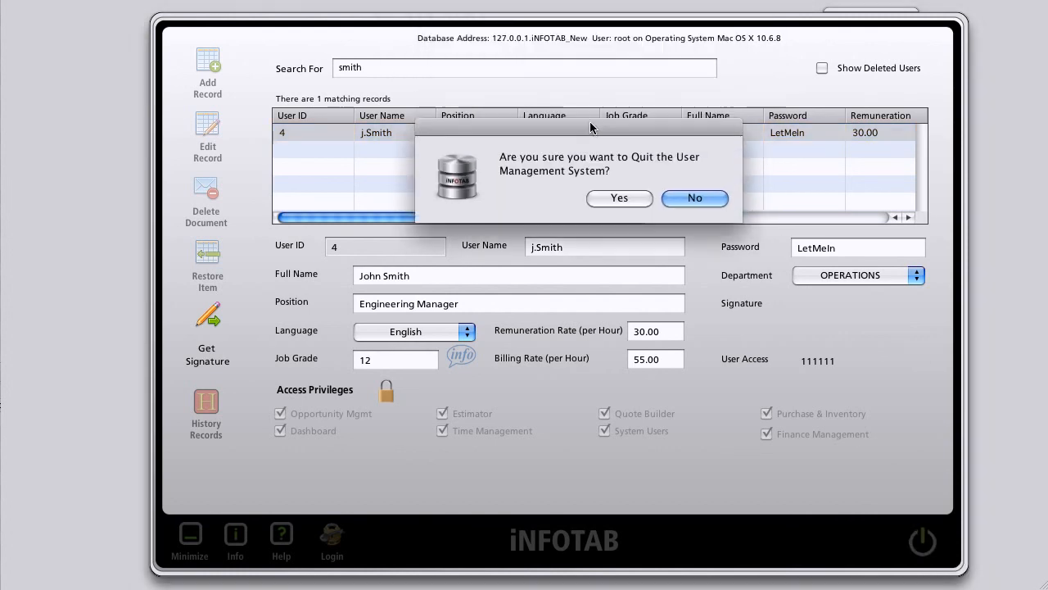
left_click(614, 194)
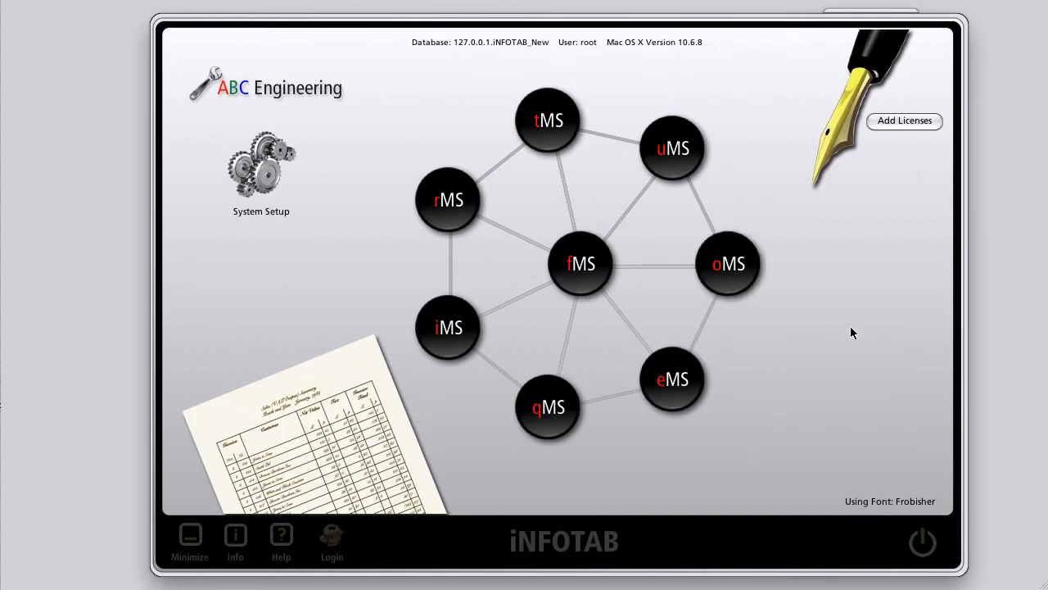